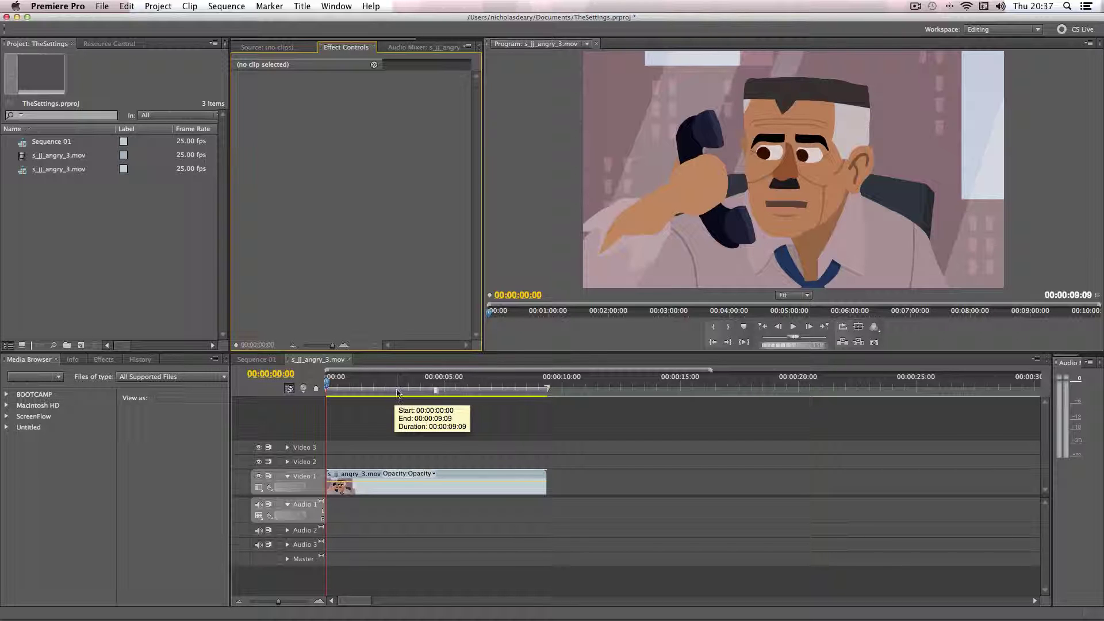
Step: Make the sequence Timeline the active panel so File > Export > Media becomes available
left_click(102, 6)
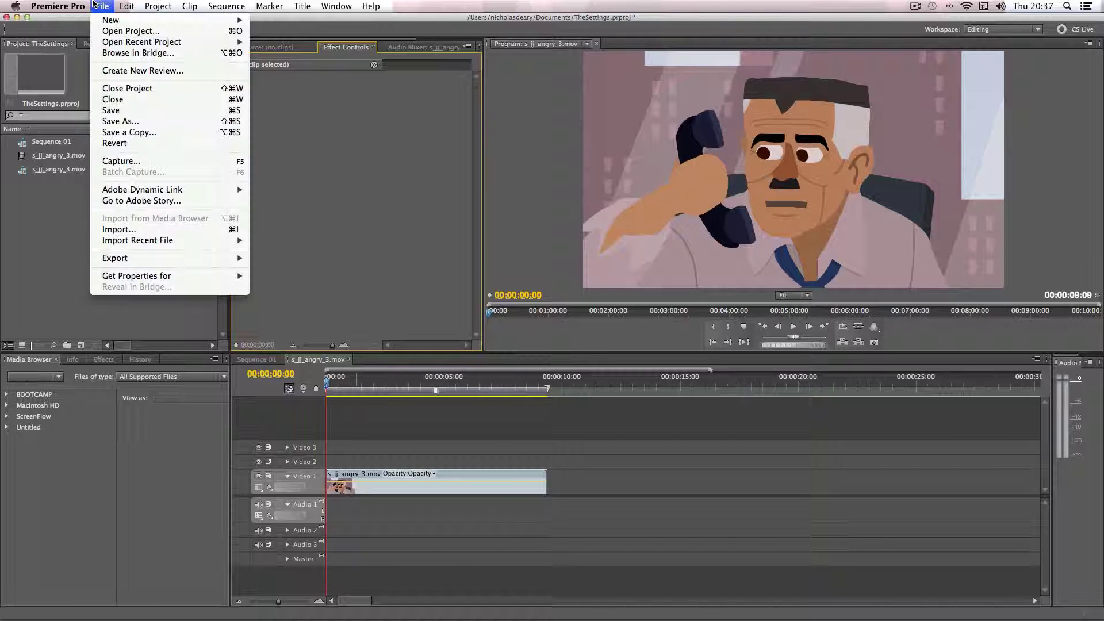
mouse_move(119, 259)
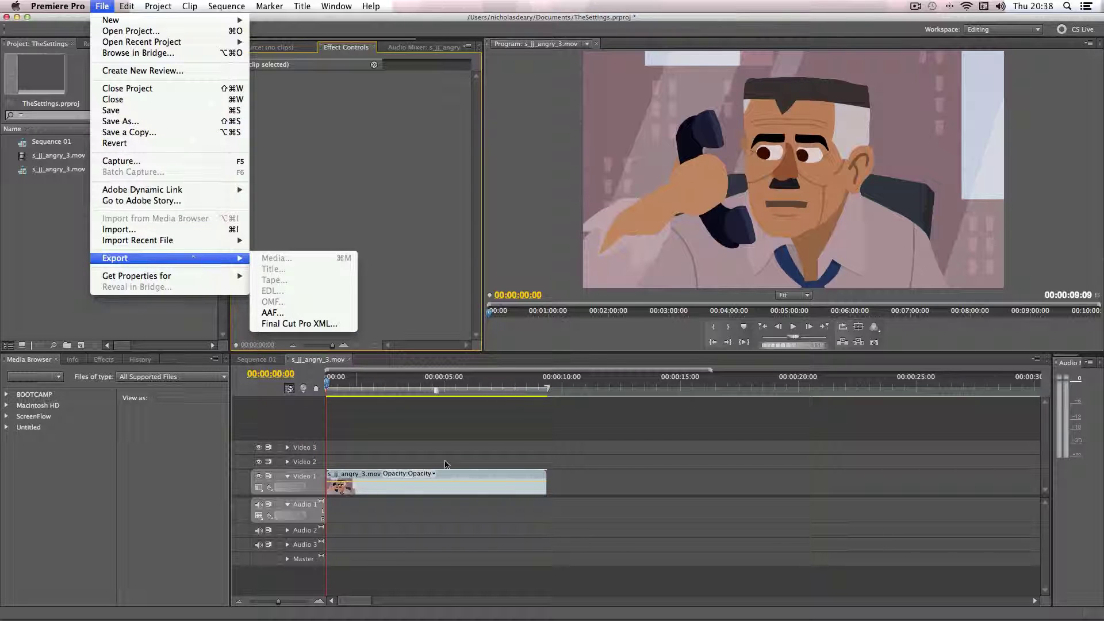
left_click(436, 427)
left_click(429, 425)
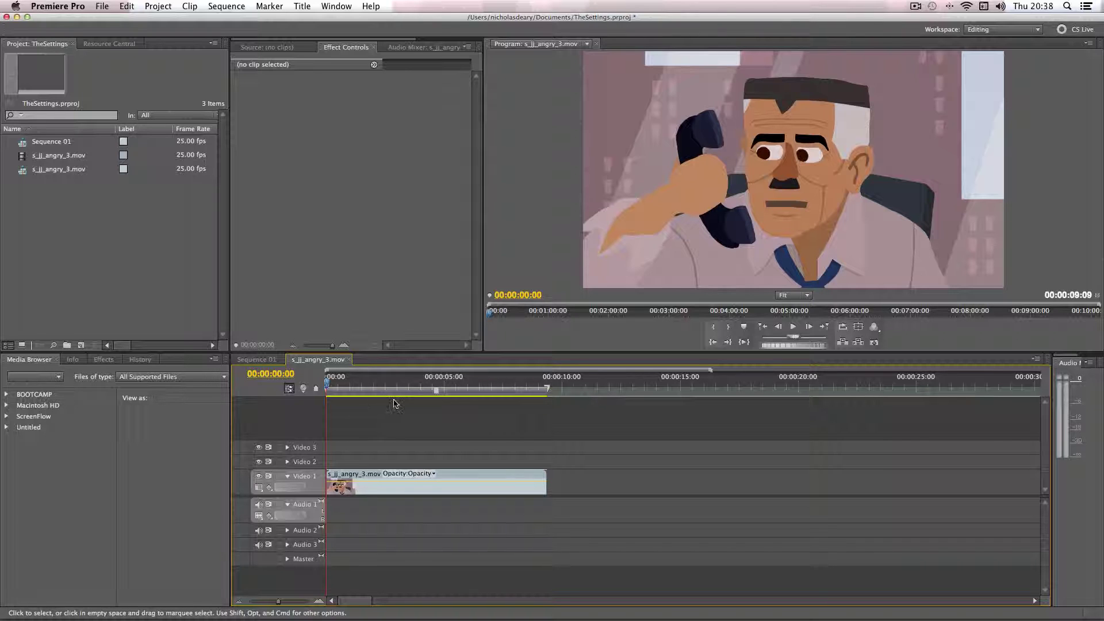
left_click(103, 6)
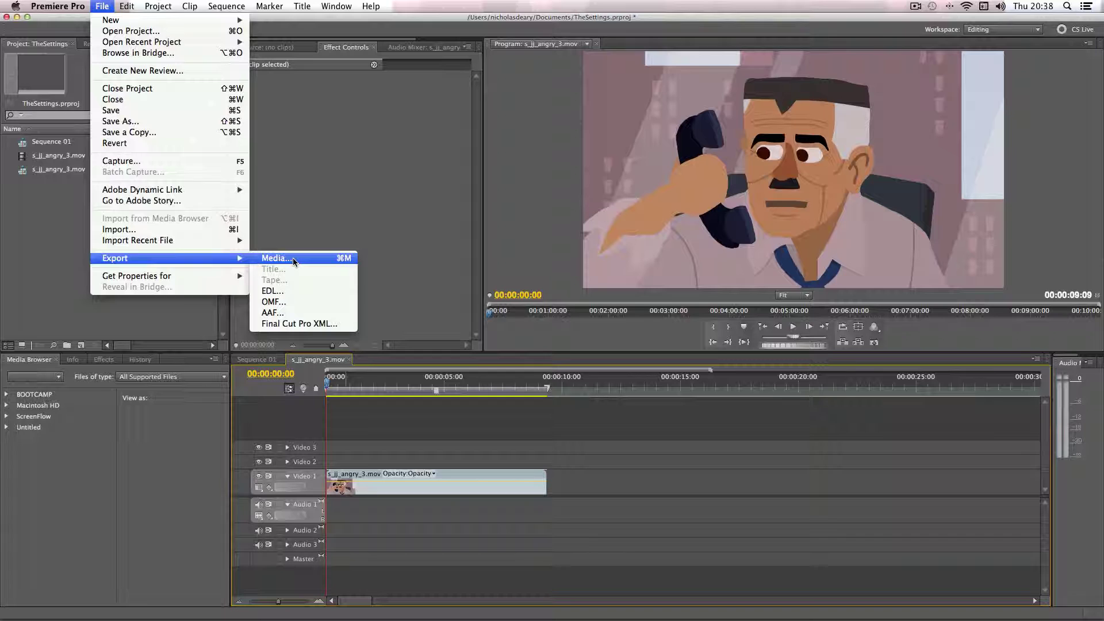
Step: Open Export Settings for the sequence and choose QuickTime as the format
left_click(343, 260)
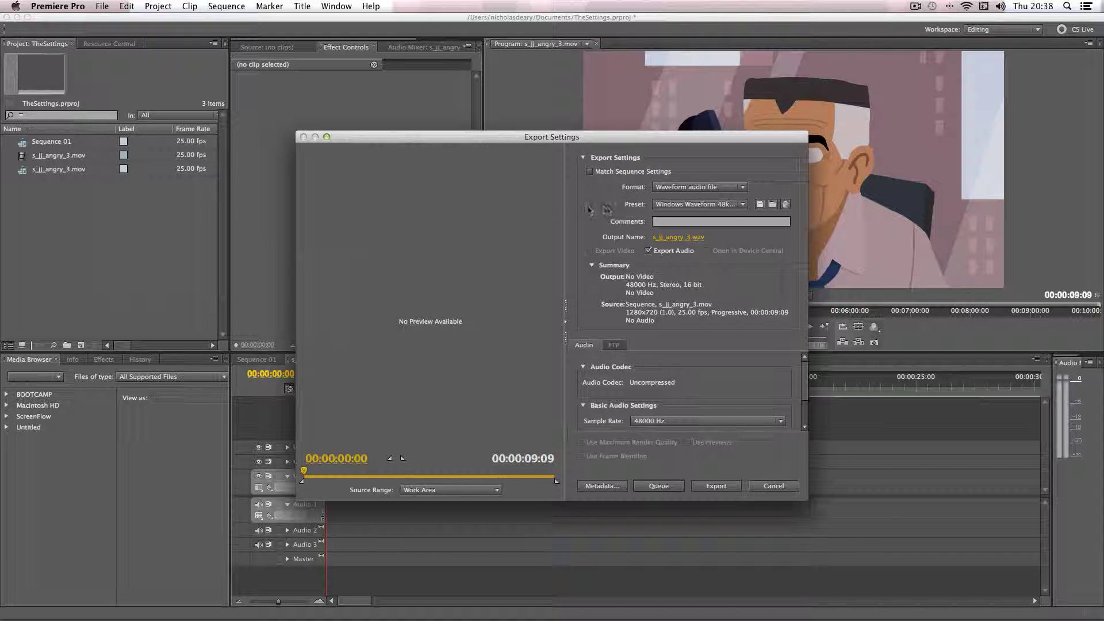
left_click(675, 188)
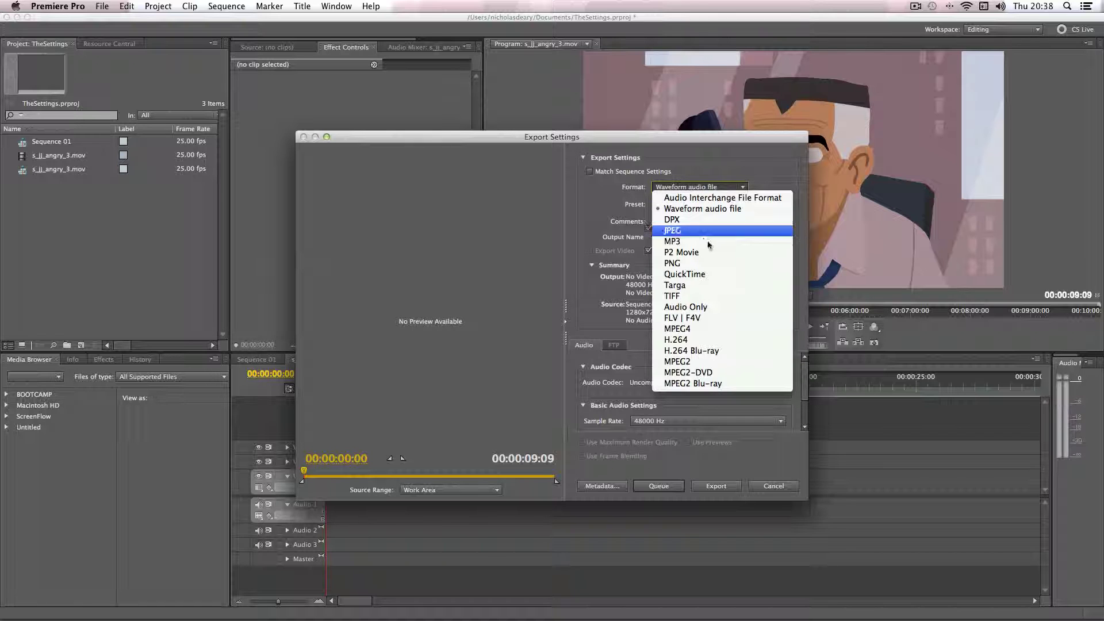
left_click(698, 272)
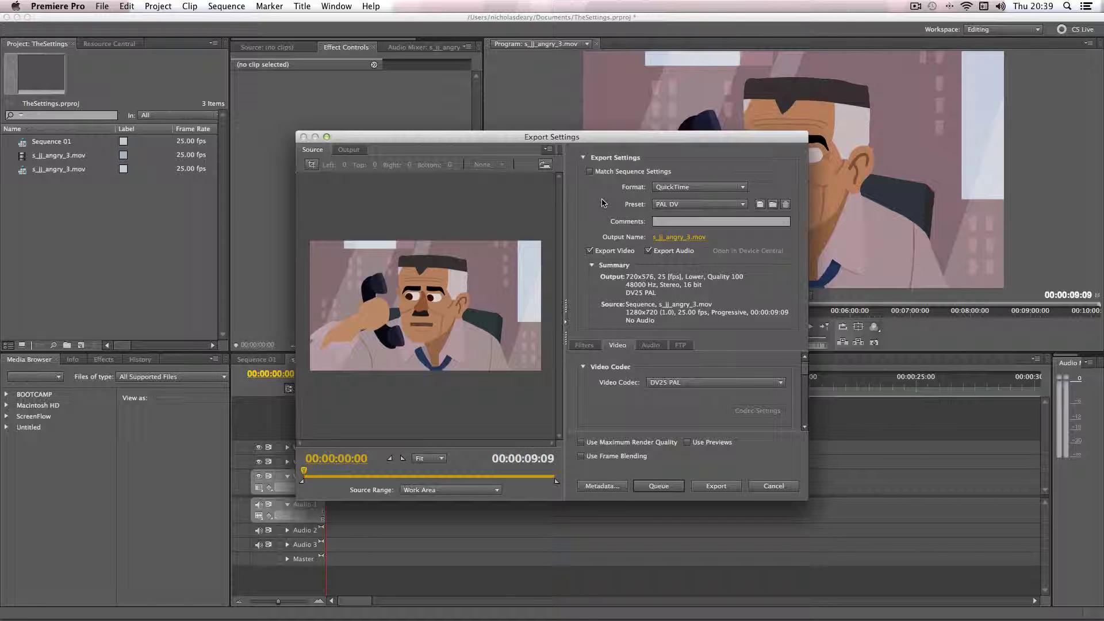
Step: Keep the PAL DV preset and enlarge the Export Settings window to reveal Basic Settings
left_click(665, 205)
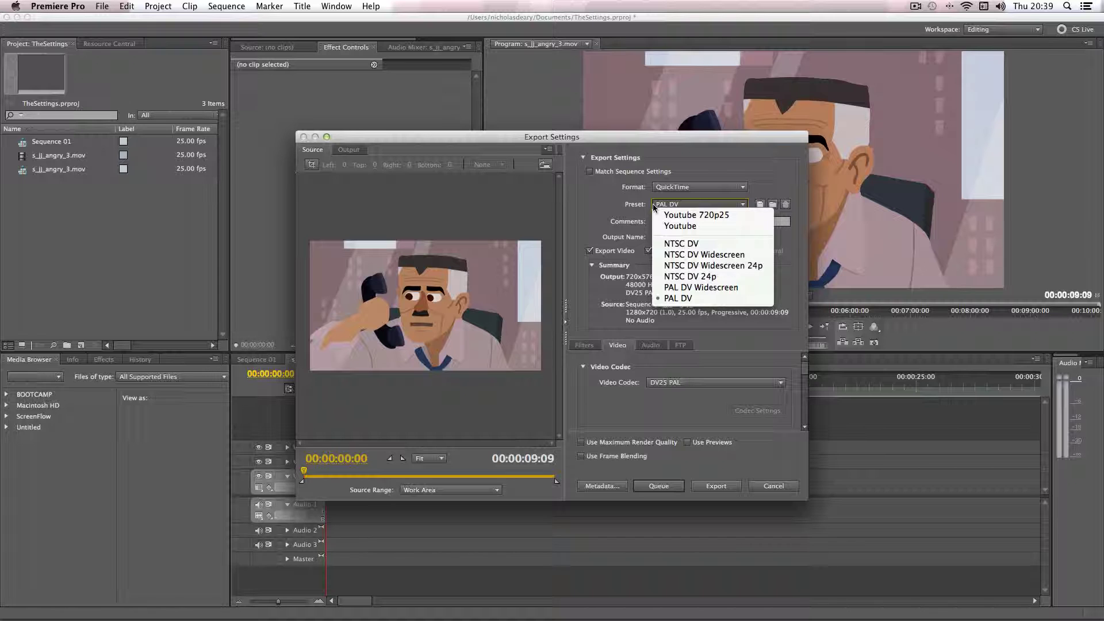
left_click(681, 206)
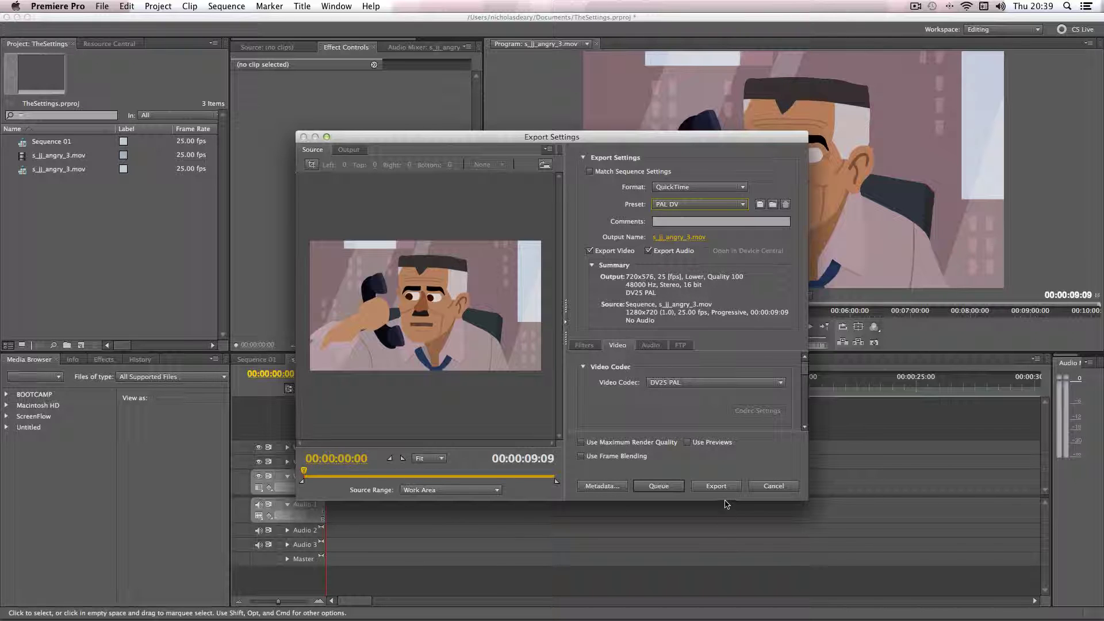
left_click_drag(726, 504, 736, 596)
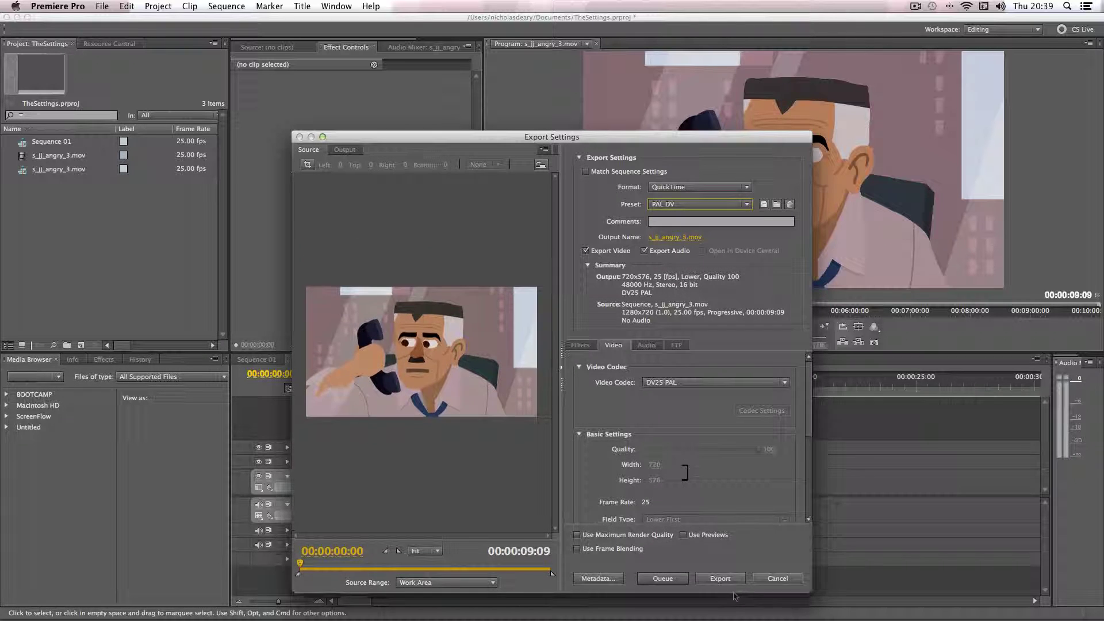
Step: Set the QuickTime video codec to H.264
left_click(656, 384)
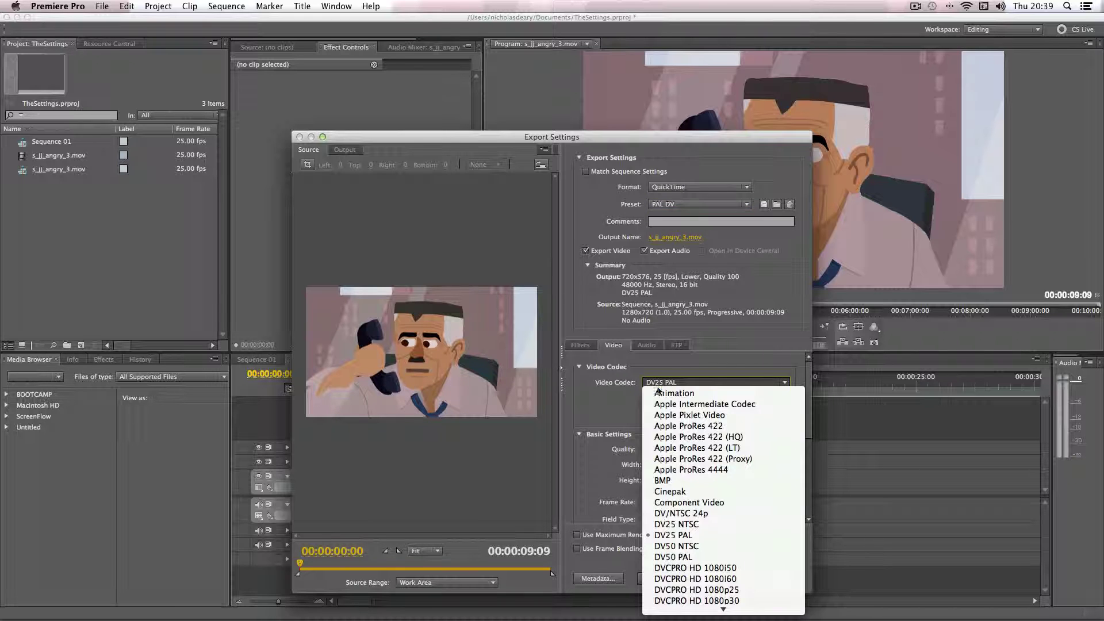
scroll(654, 356, "down", 10)
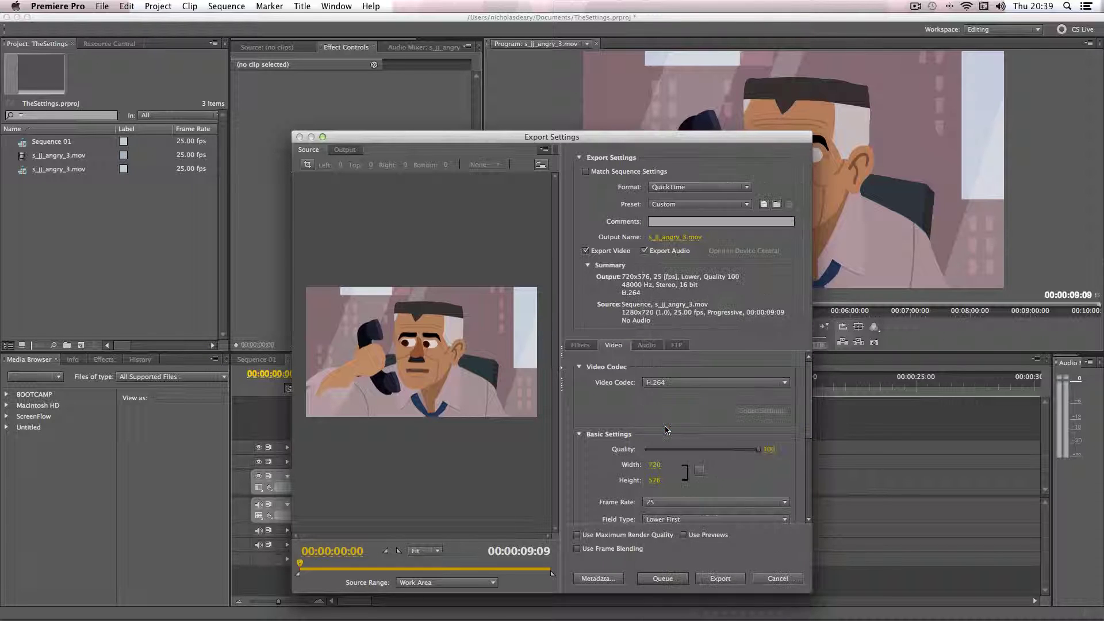
left_click(666, 428)
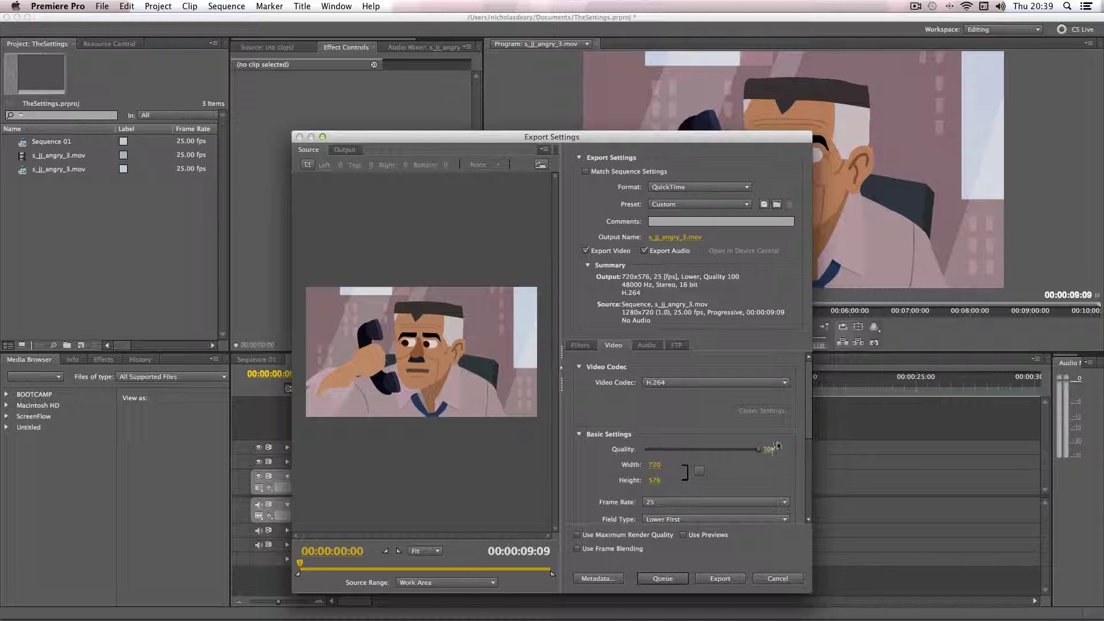
Step: Set the output frame size to 1280 wide by 720 high
scroll(804, 452, "down", 3)
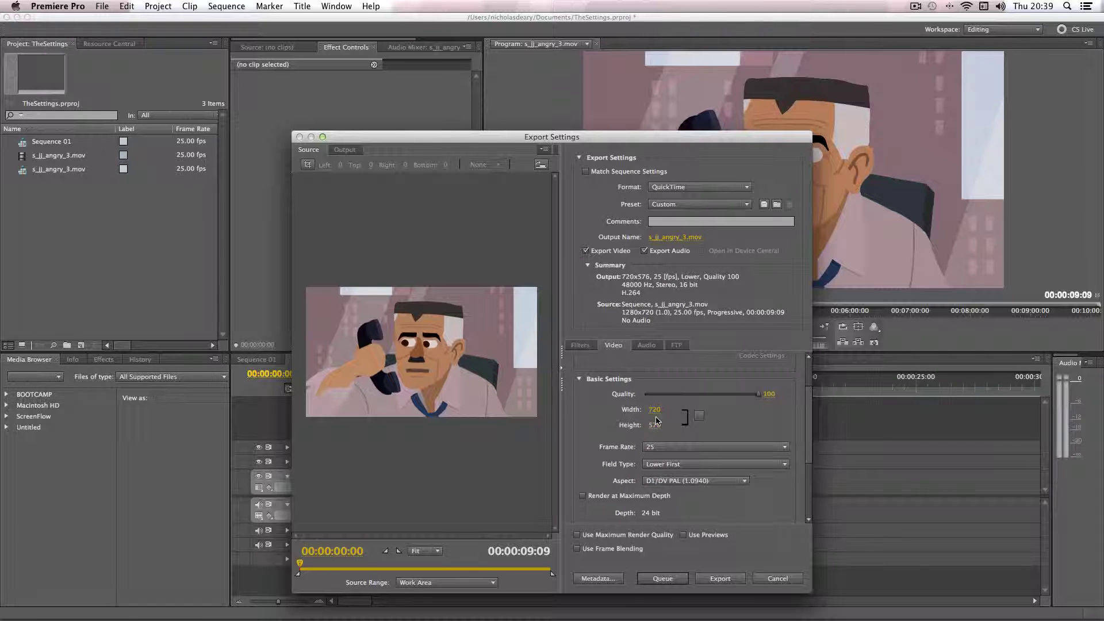
left_click(654, 408)
left_click(657, 426)
type("720")
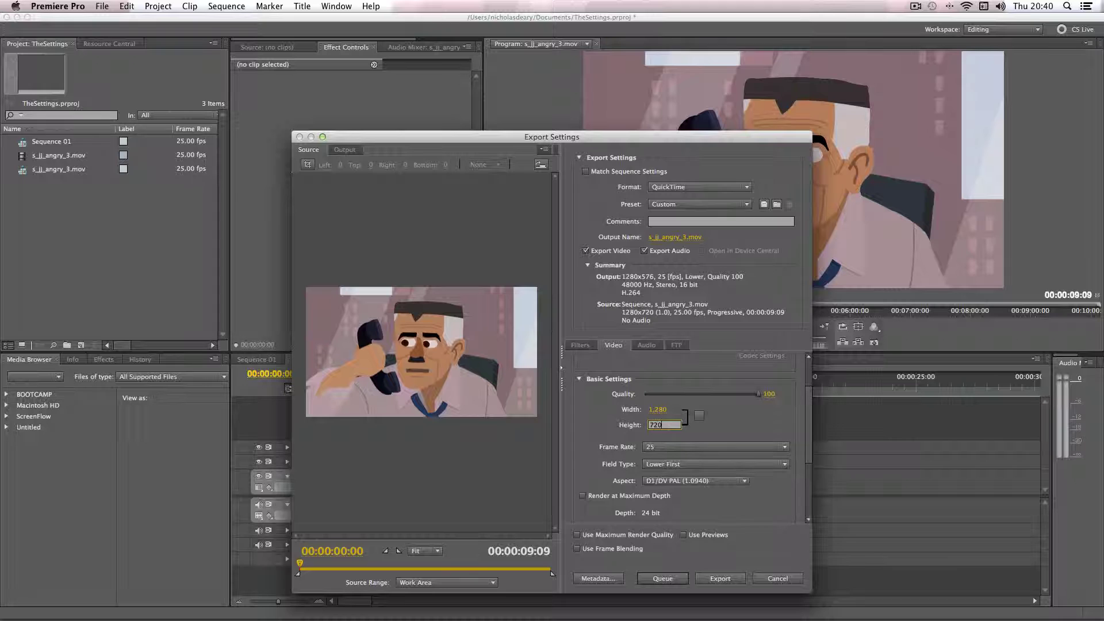
key("Tab")
Step: Set the export frame rate to 25 fps and the field type to Progressive
left_click(658, 449)
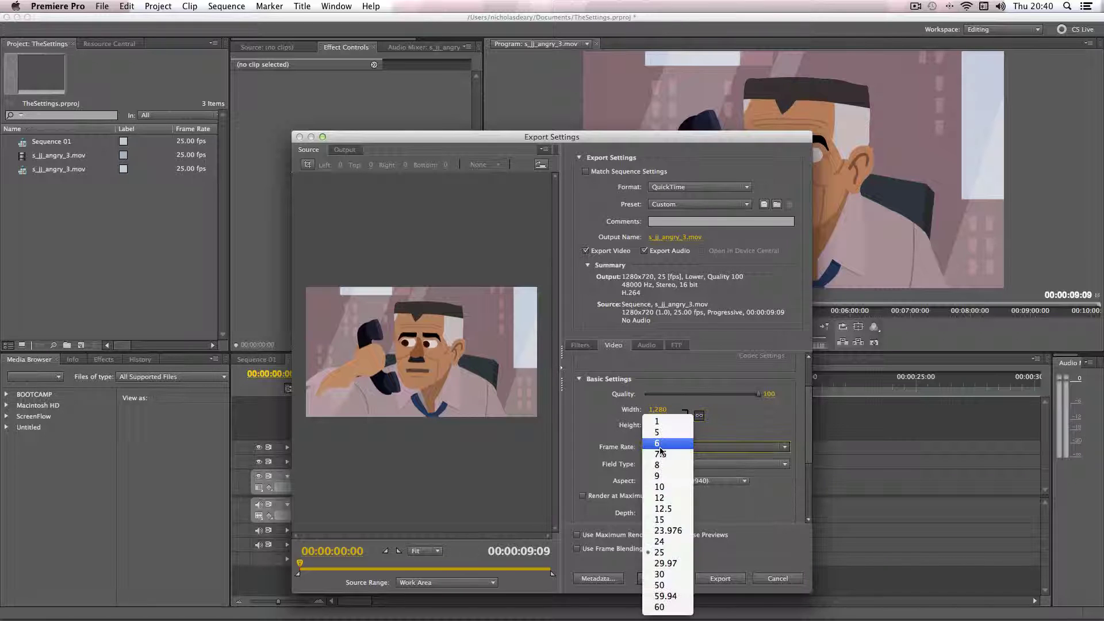
left_click(662, 552)
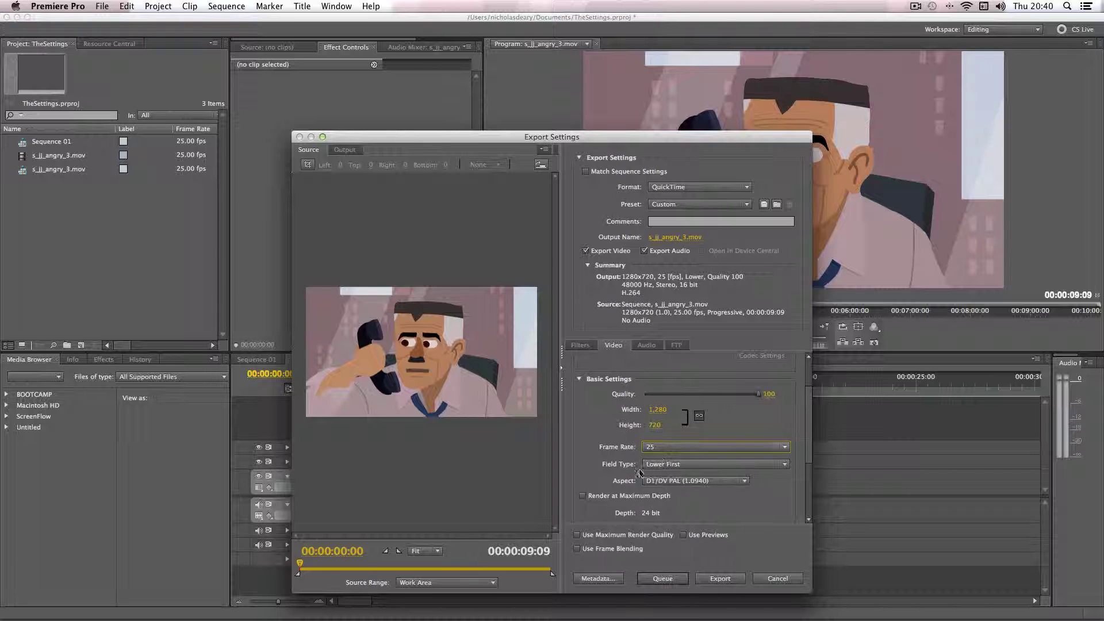
left_click(672, 464)
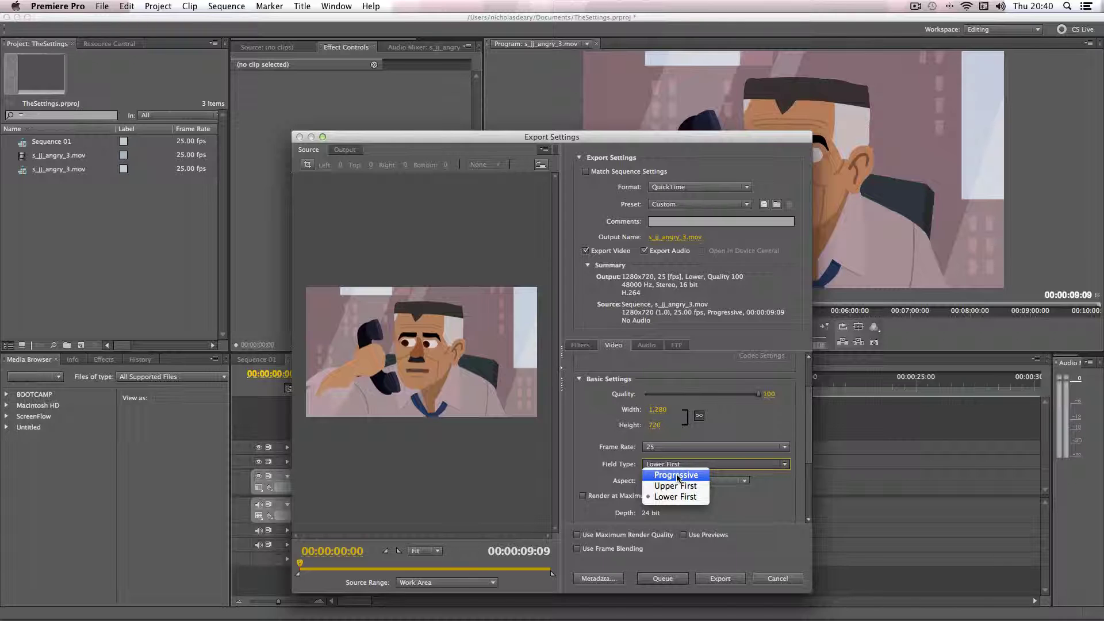
left_click(673, 475)
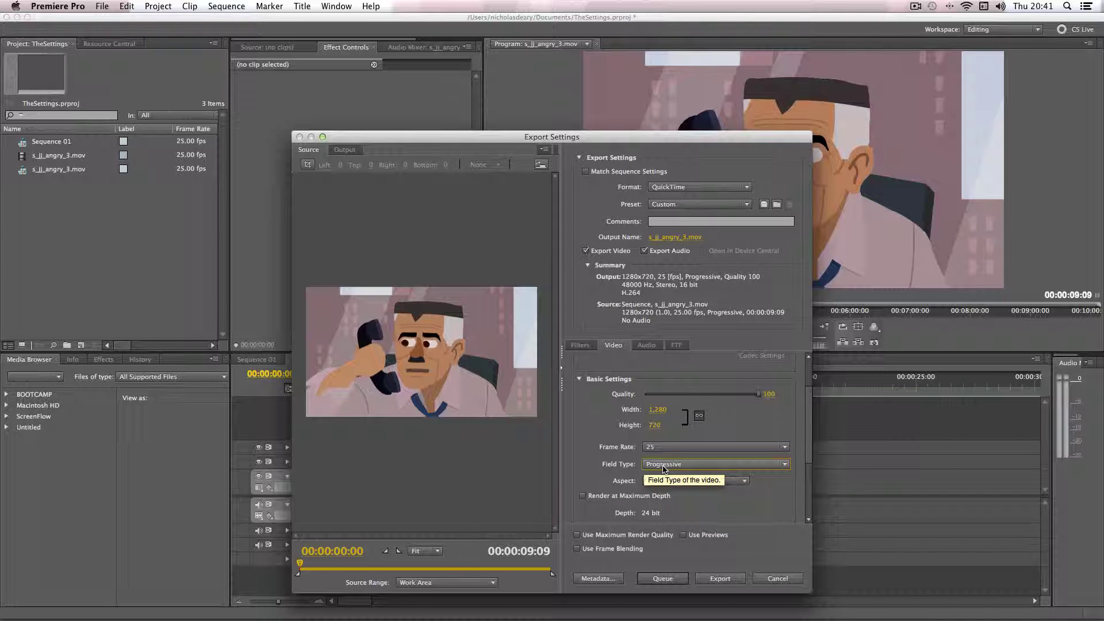
Step: Use Square Pixels (1.0), enable Render at Maximum Depth, and limit data rate to 1,000 kbps
left_click(653, 483)
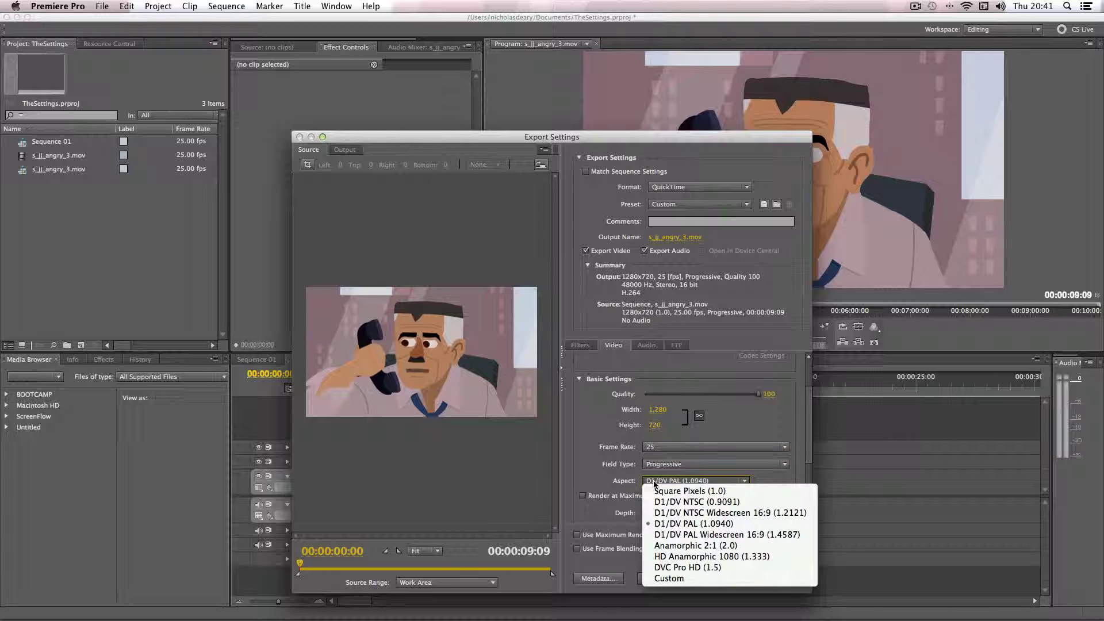
left_click(670, 491)
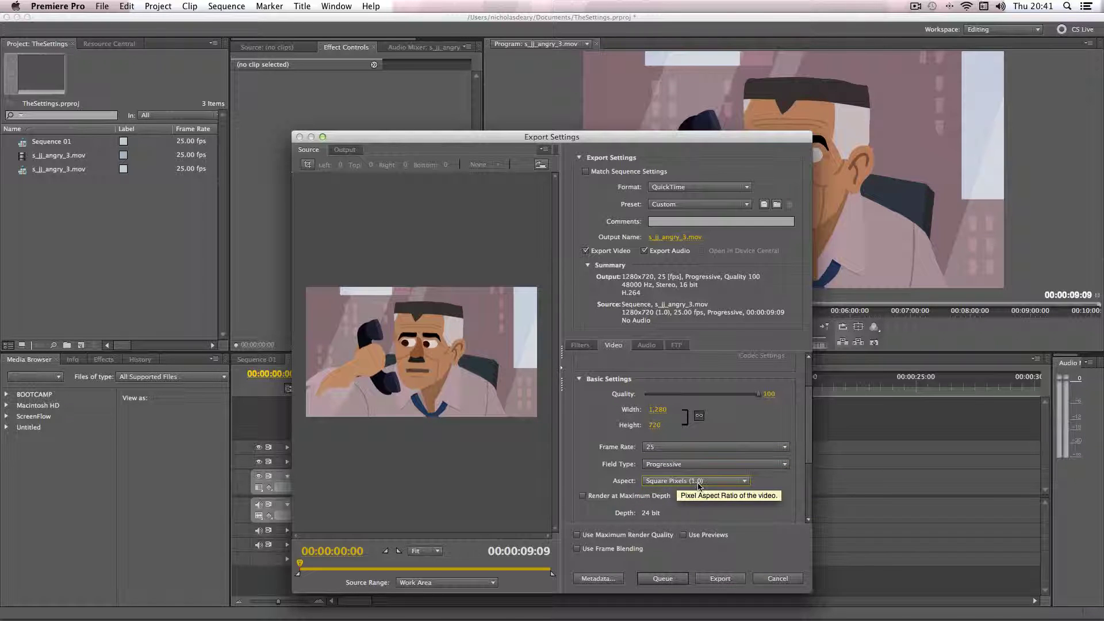
left_click(808, 520)
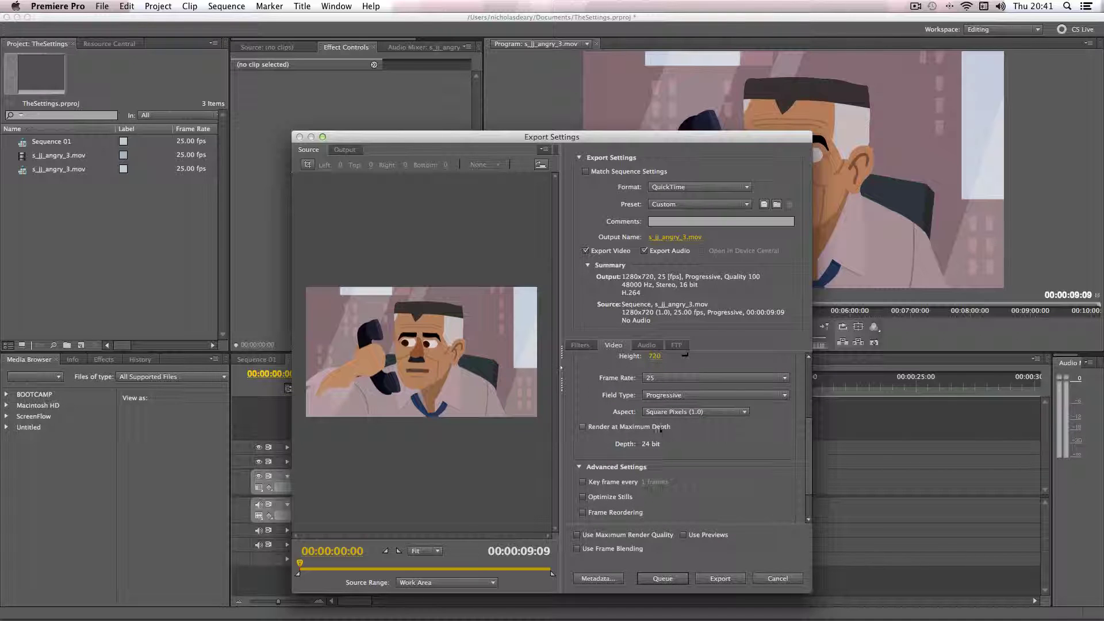
left_click(583, 427)
scroll(774, 507, "down", 3)
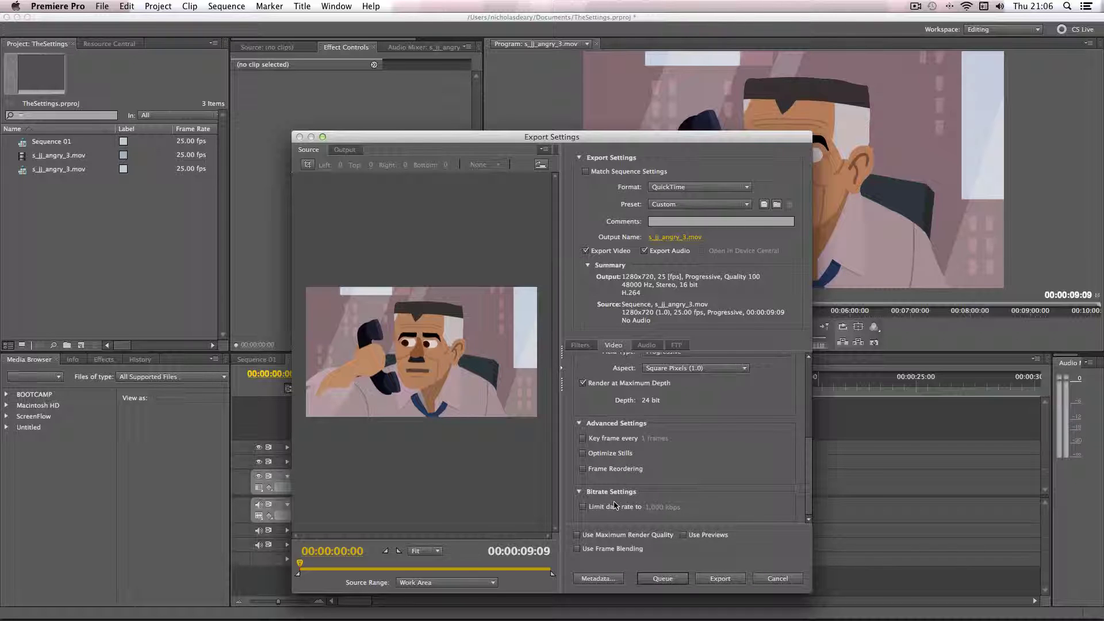
left_click(583, 509)
Step: Turn off the data rate limit, enable Maximum Render Quality, and view the Filters settings
left_click(583, 507)
left_click(577, 535)
scroll(684, 390, "up", 5)
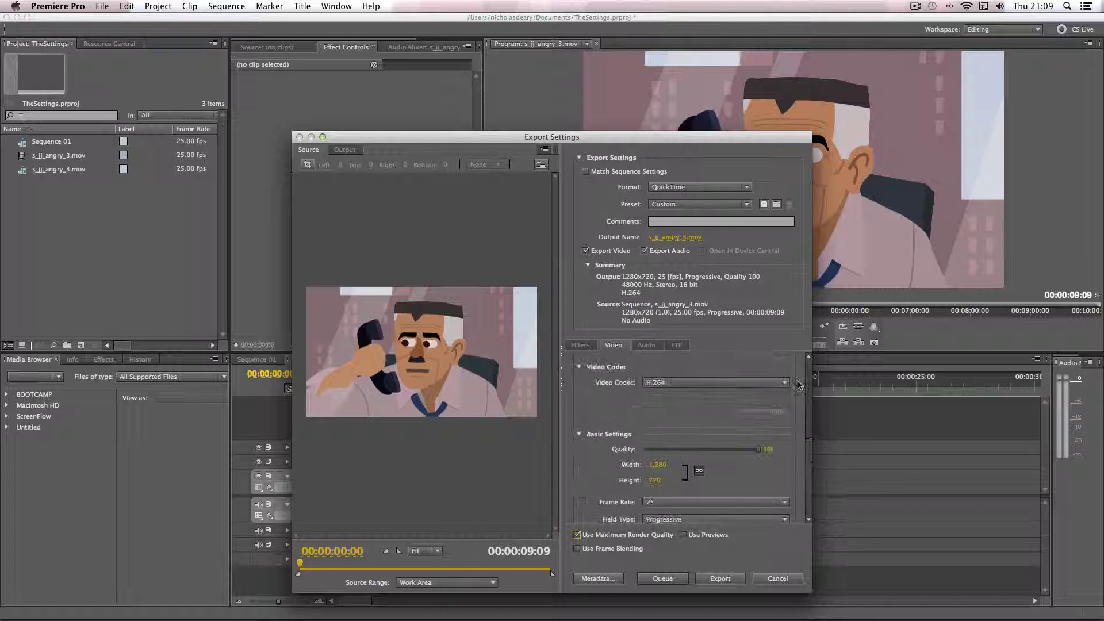
left_click(581, 345)
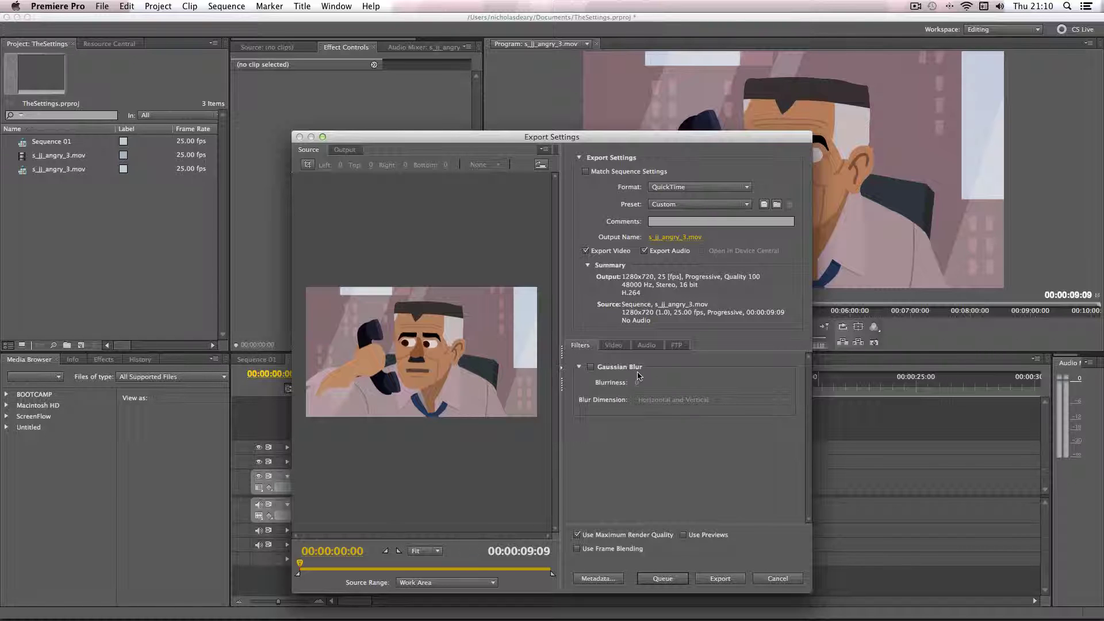
Step: Show the Audio settings, keep the Uncompressed audio codec, and open the Sample Rate choices
left_click(611, 347)
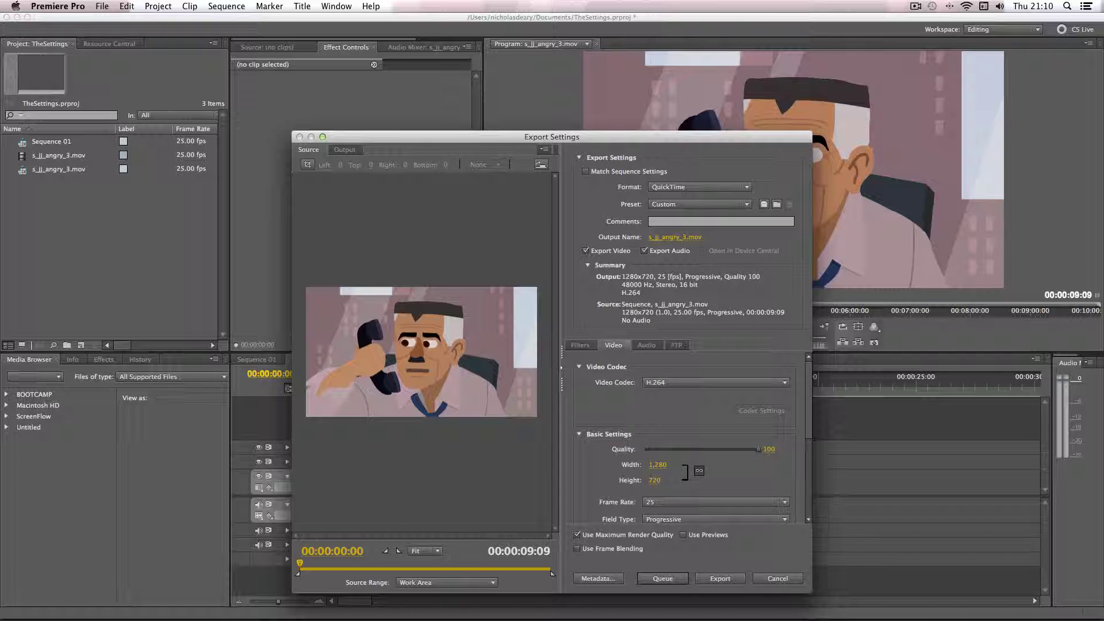
left_click(647, 348)
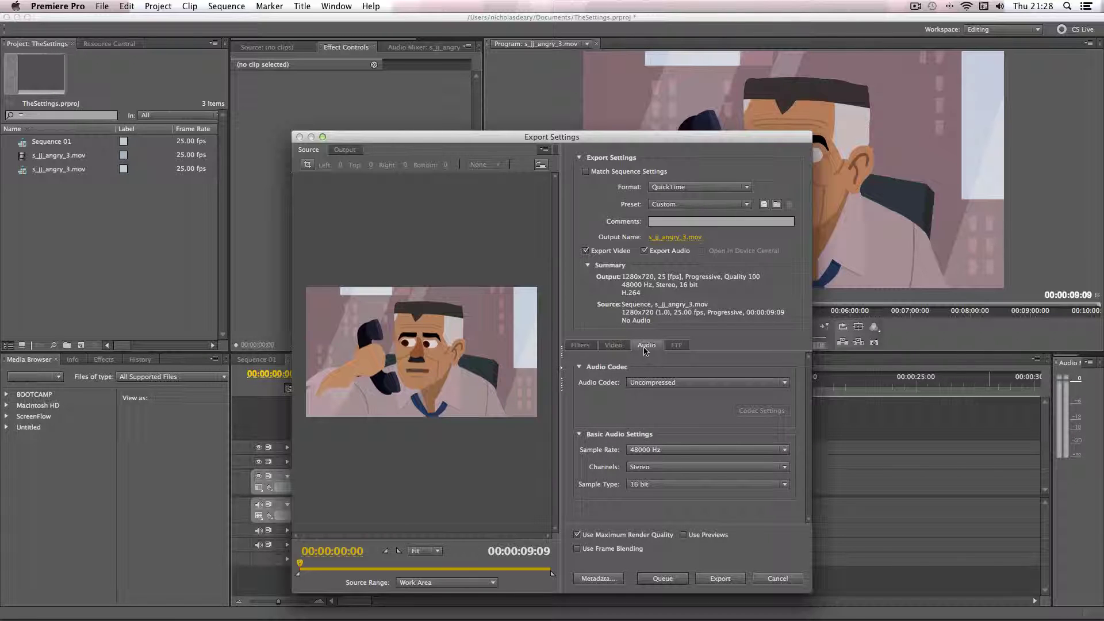
left_click(639, 383)
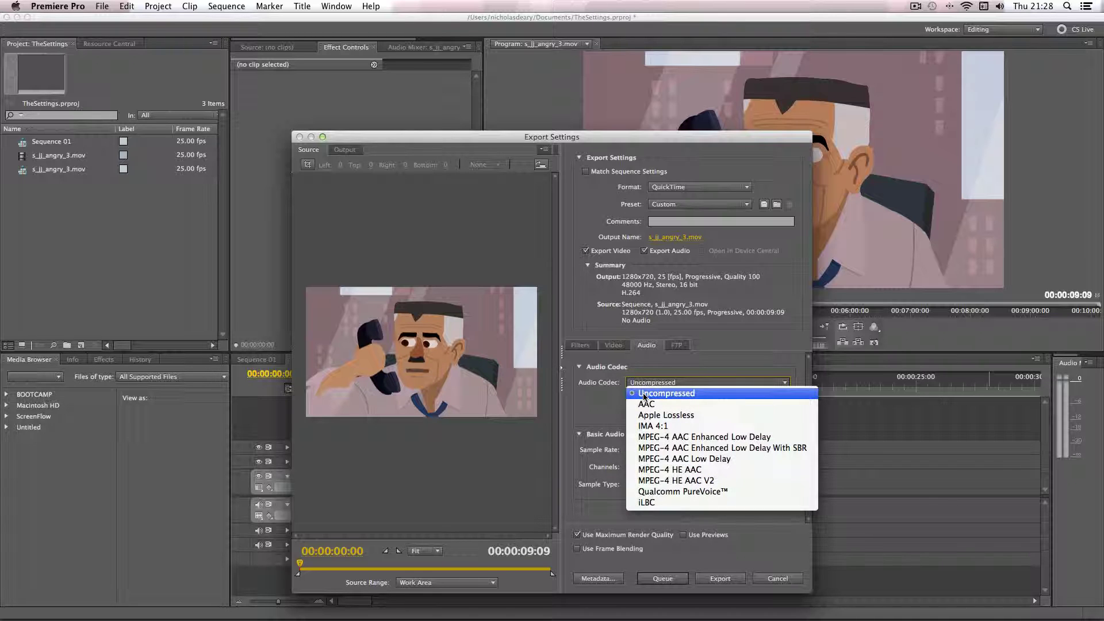
left_click(643, 395)
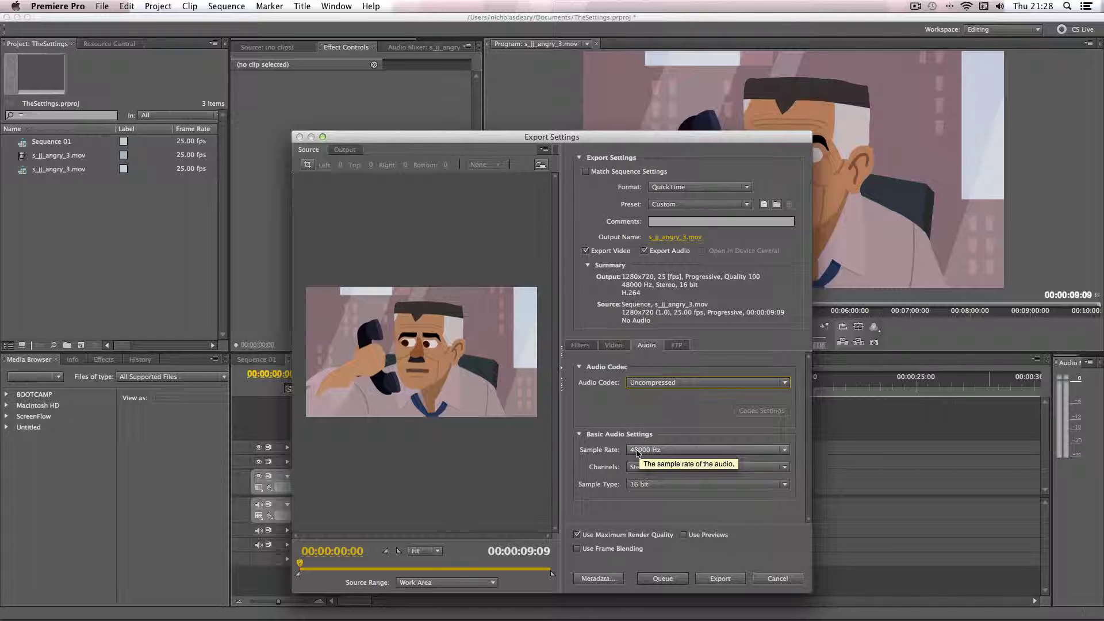
left_click(637, 451)
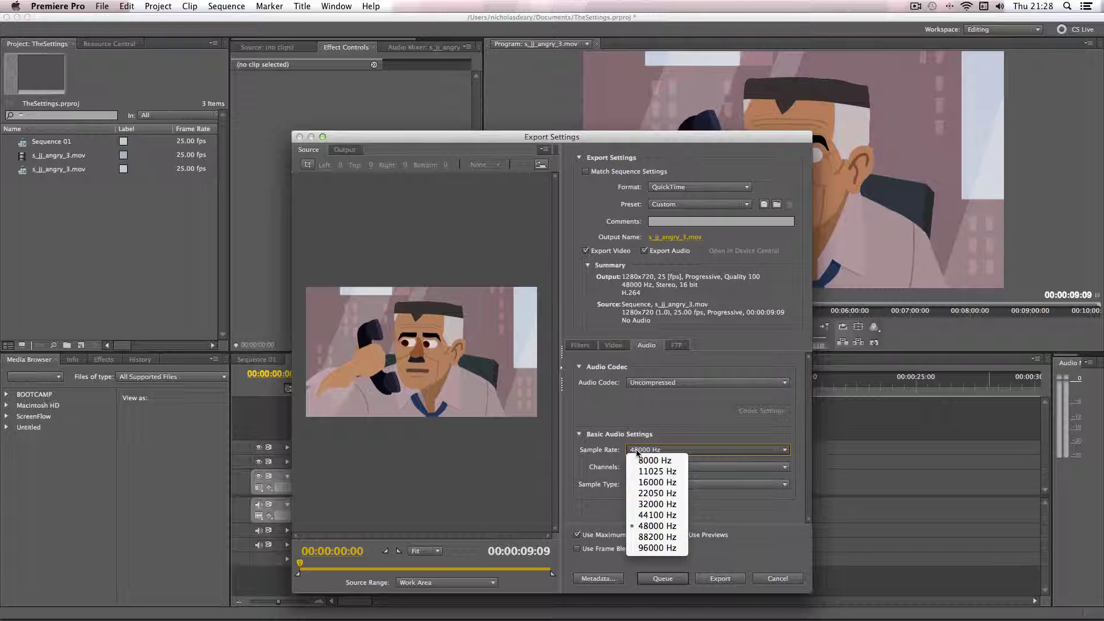
left_click(646, 527)
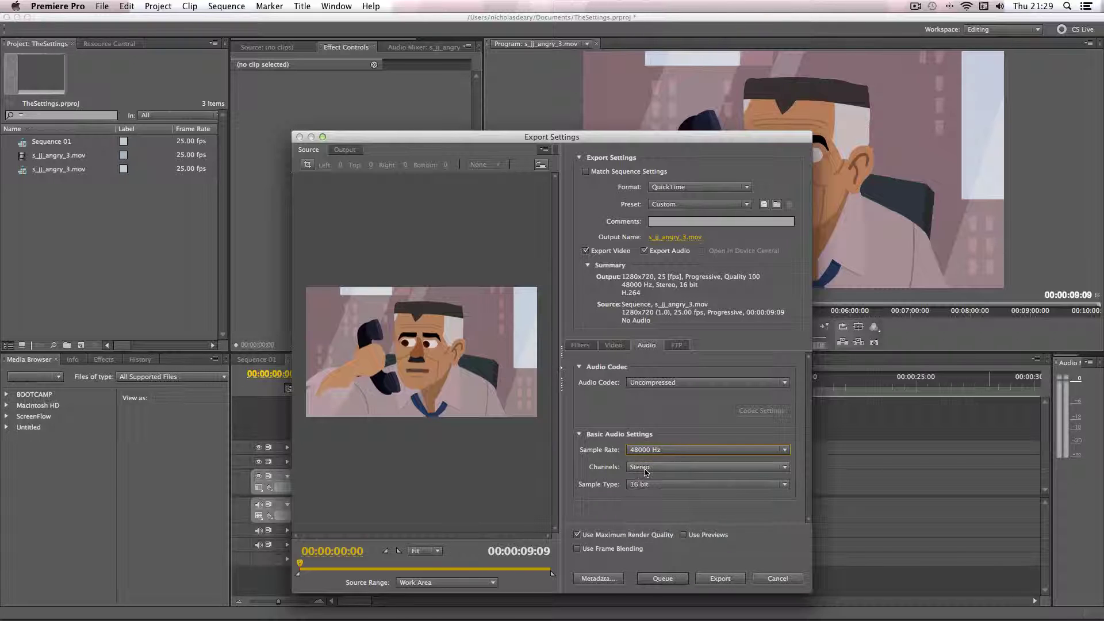
left_click(646, 469)
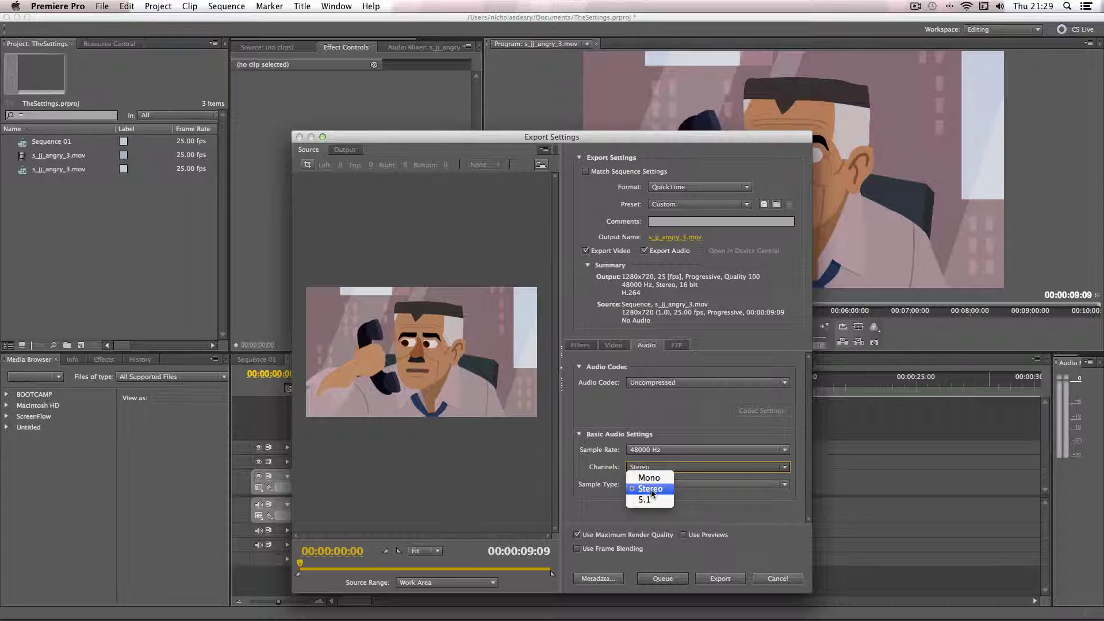
key("Escape")
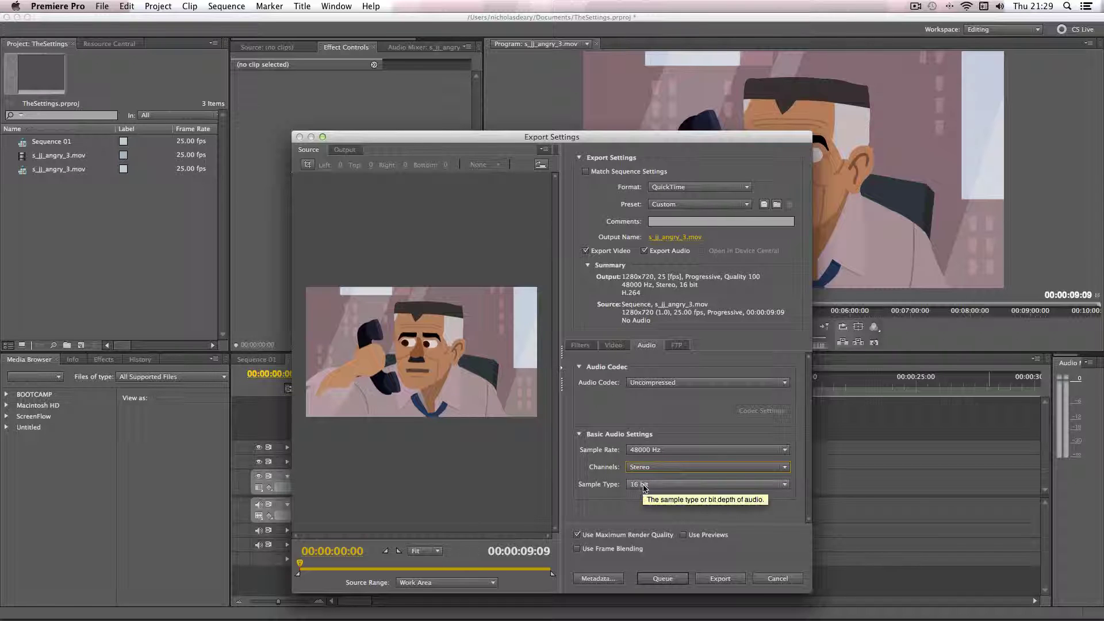
left_click(644, 485)
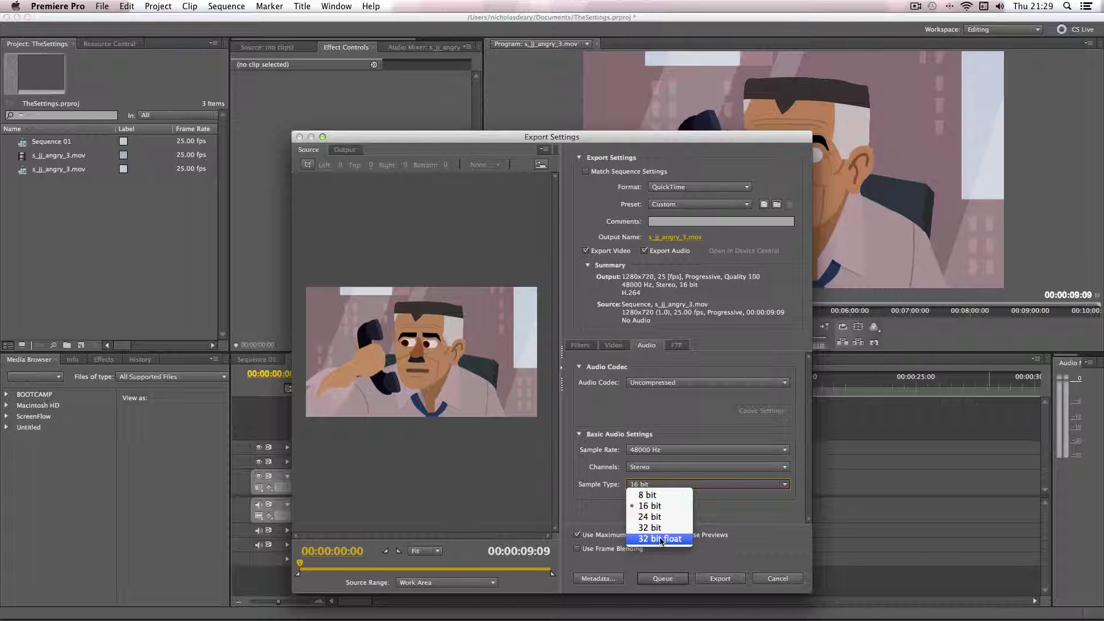
left_click(651, 506)
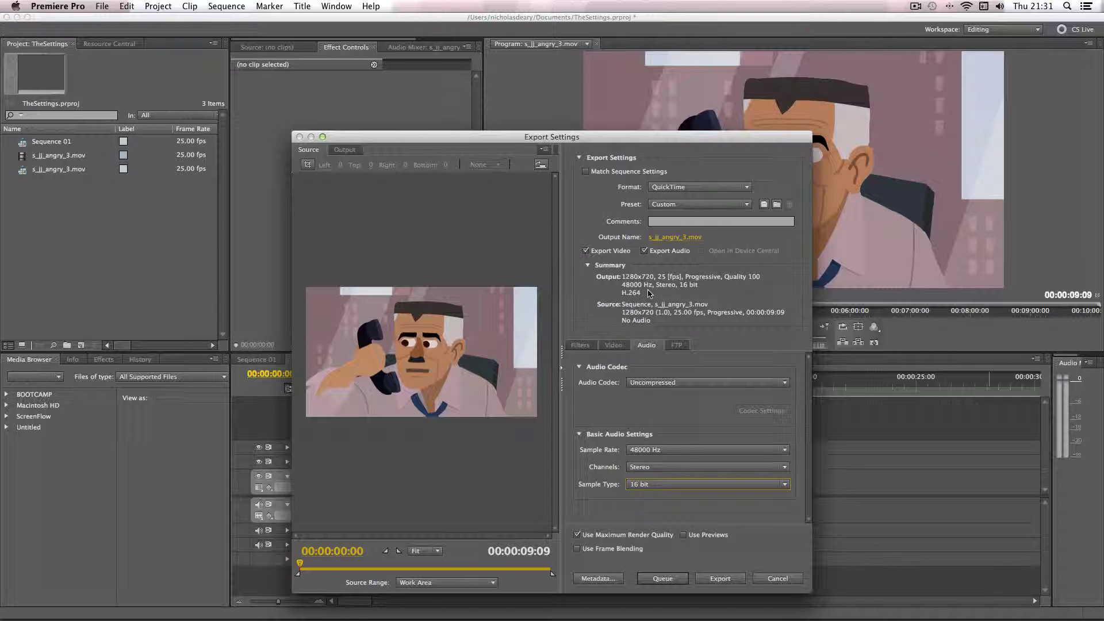
Step: Export the sequence with the QuickTime H.264 1280x720 settings
left_click(722, 578)
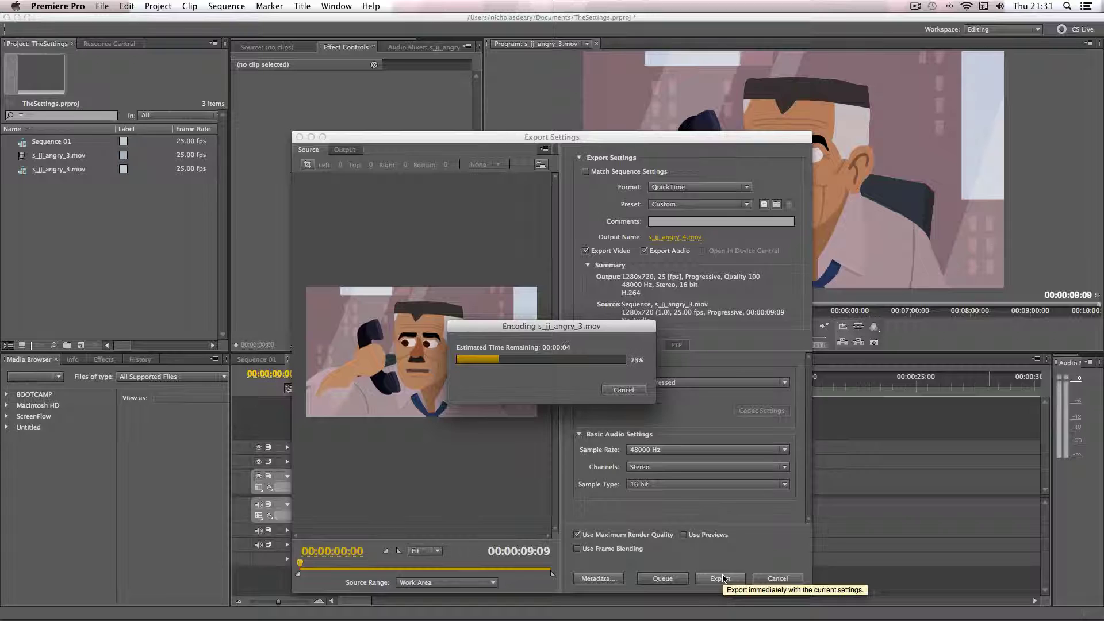